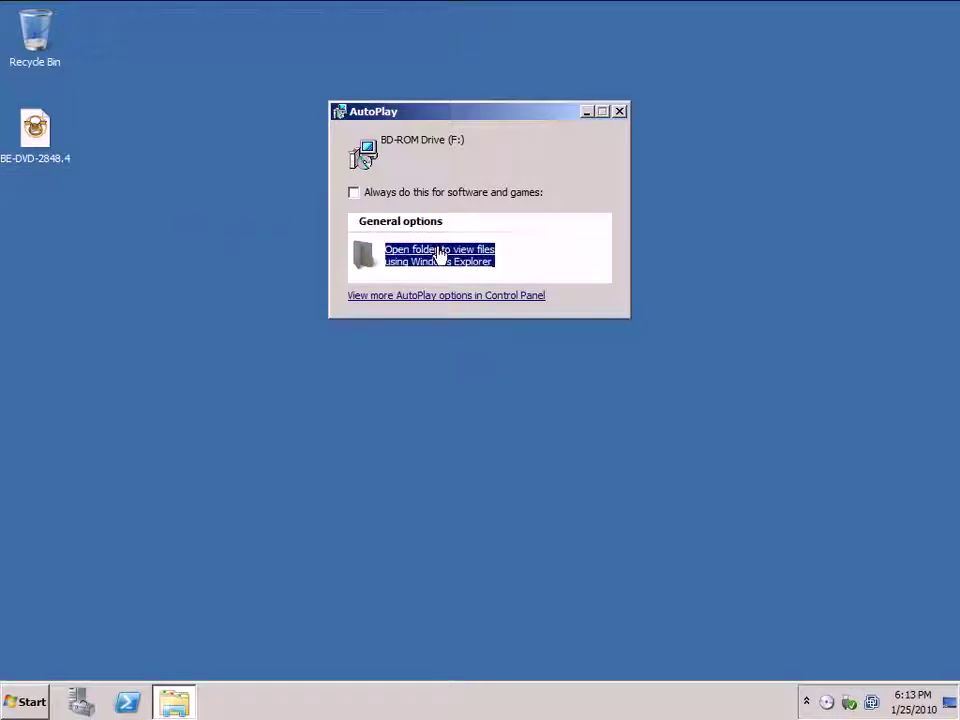
# - Open the BD-ROM drive (F:) files and launch Browser.exe from the disc
pyautogui.click(438, 256)
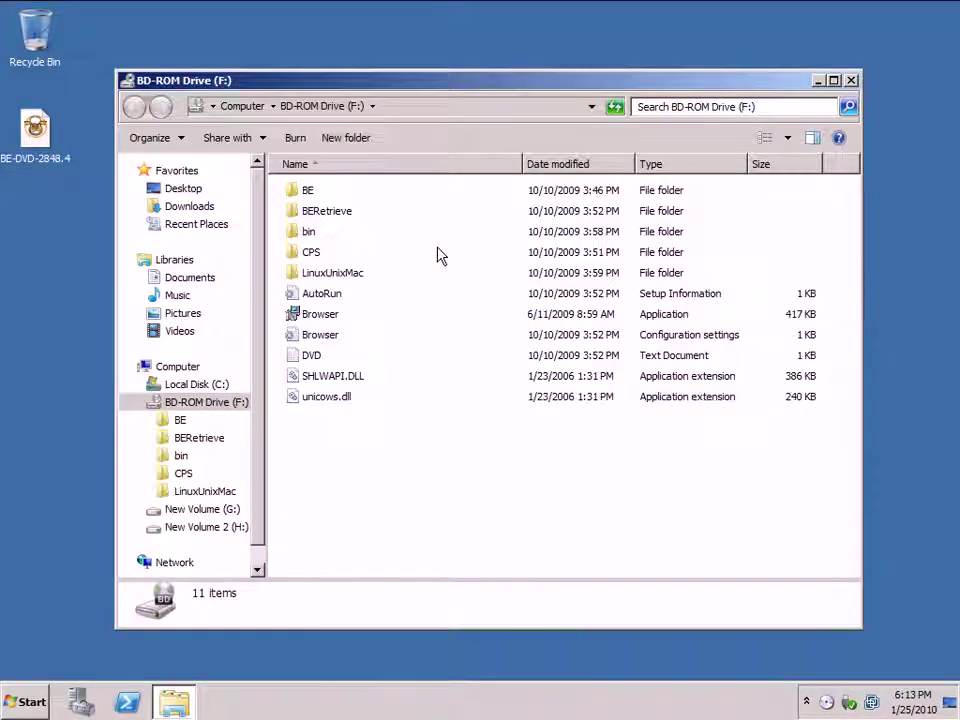
pyautogui.doubleClick(326, 320)
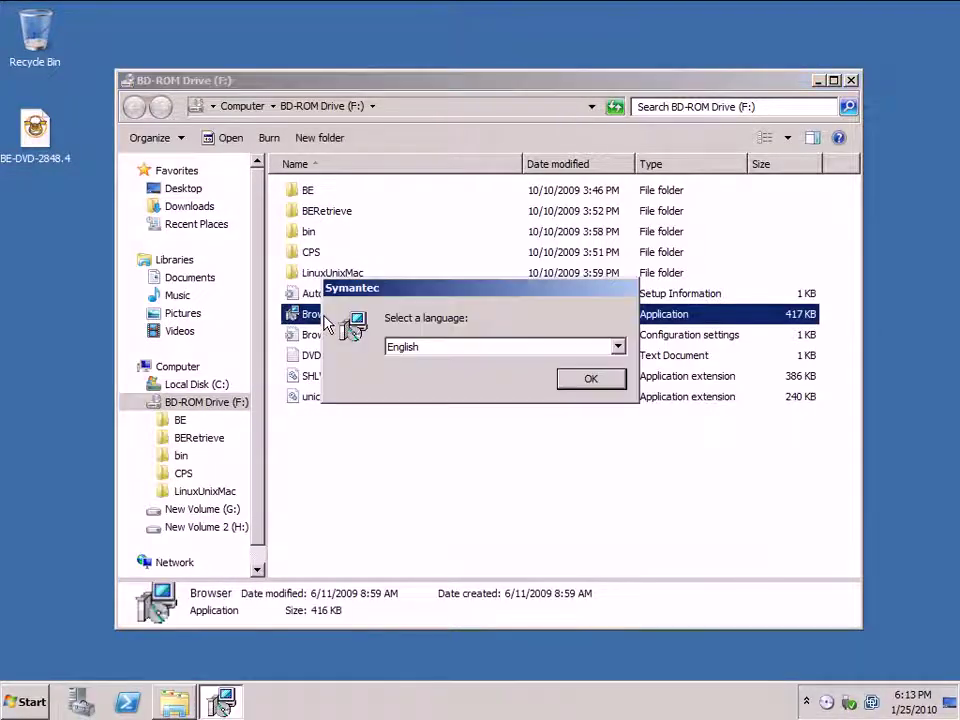
# - Keep English as the DVD Browser language and confirm it
pyautogui.click(618, 348)
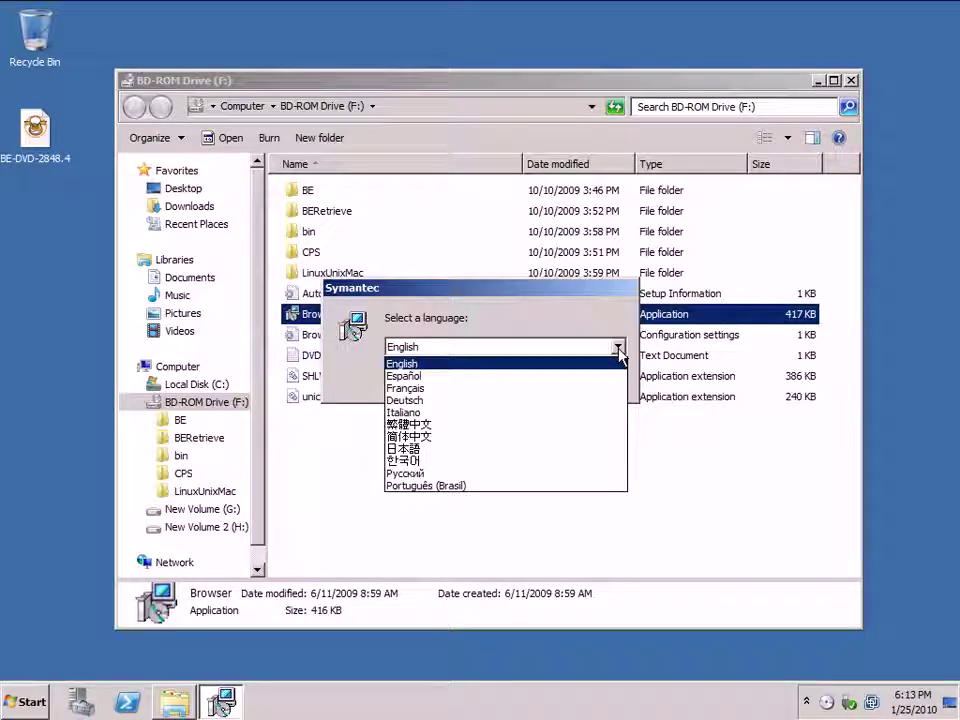
pyautogui.click(618, 348)
pyautogui.click(605, 385)
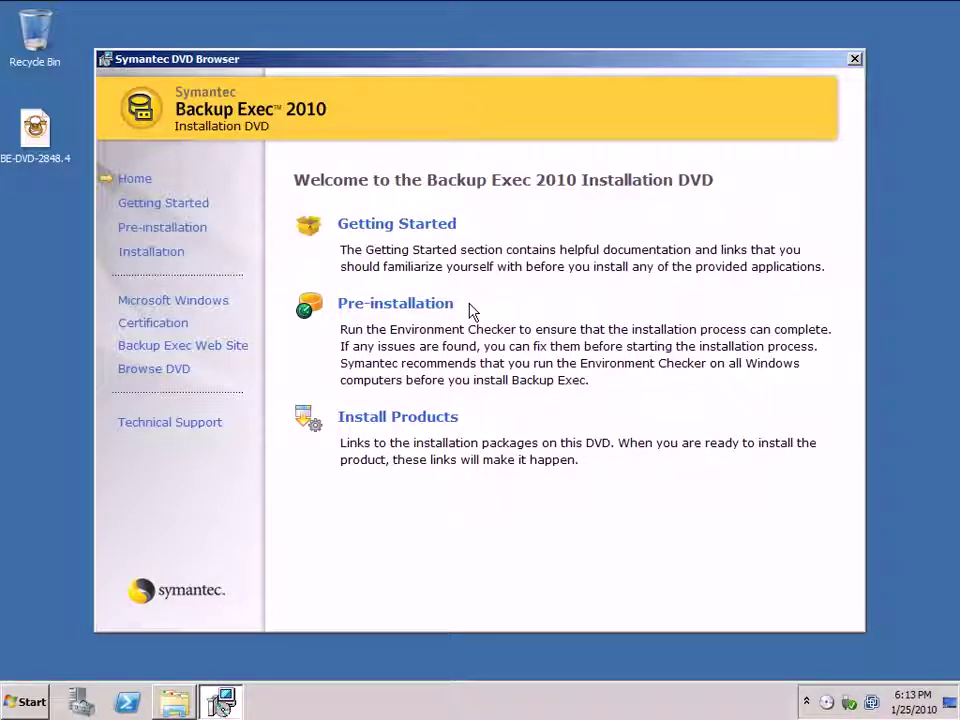
# - Launch the Backup Exec installer from the Install Products list
pyautogui.click(440, 418)
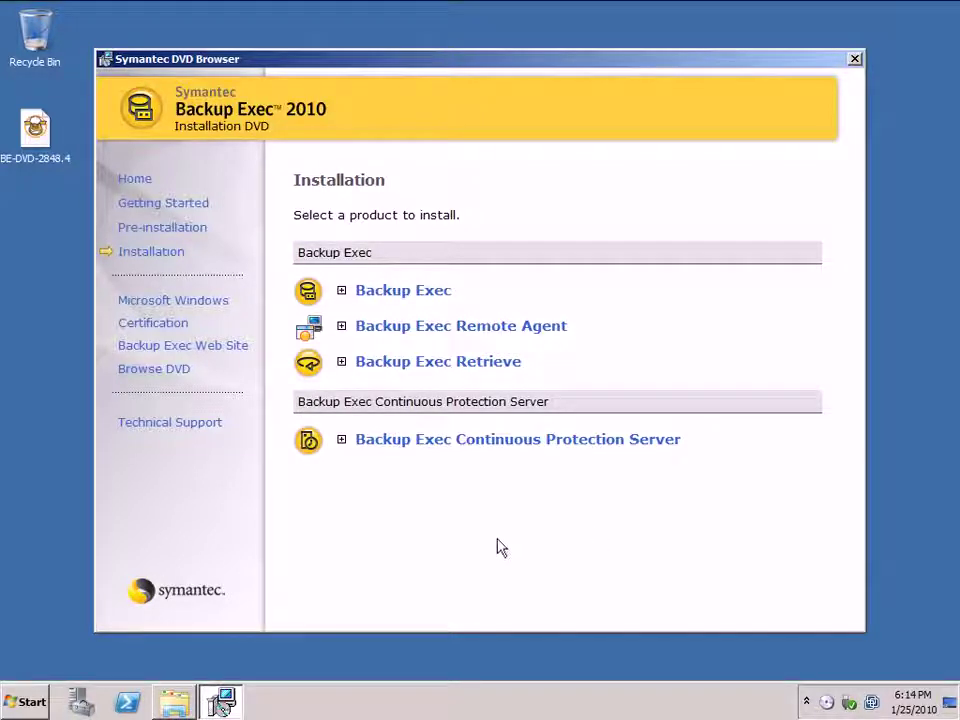
pyautogui.click(342, 292)
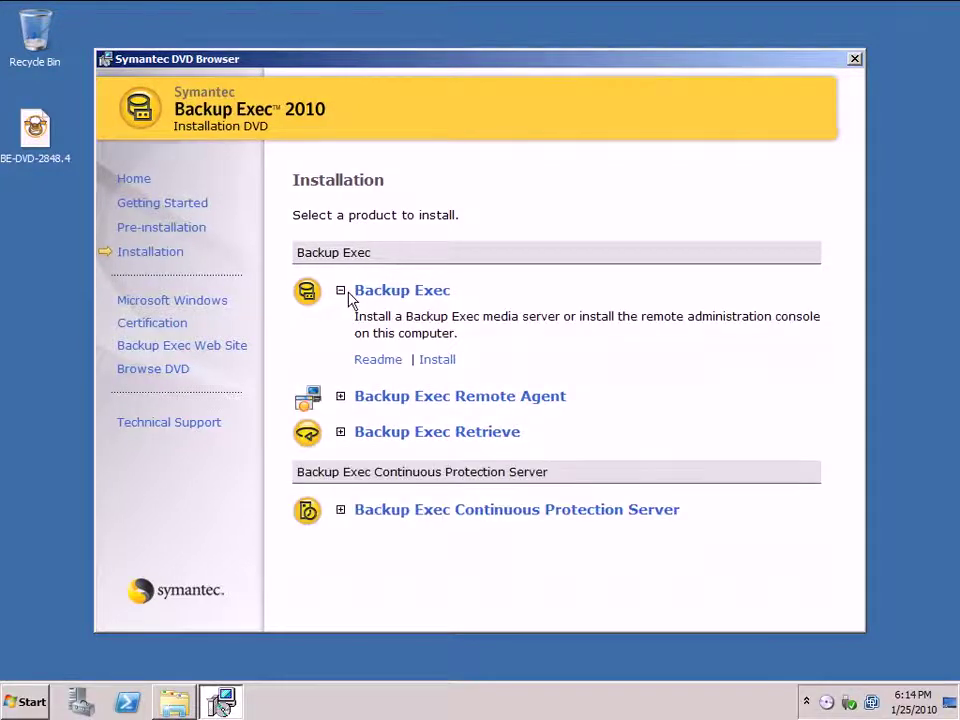
pyautogui.click(443, 362)
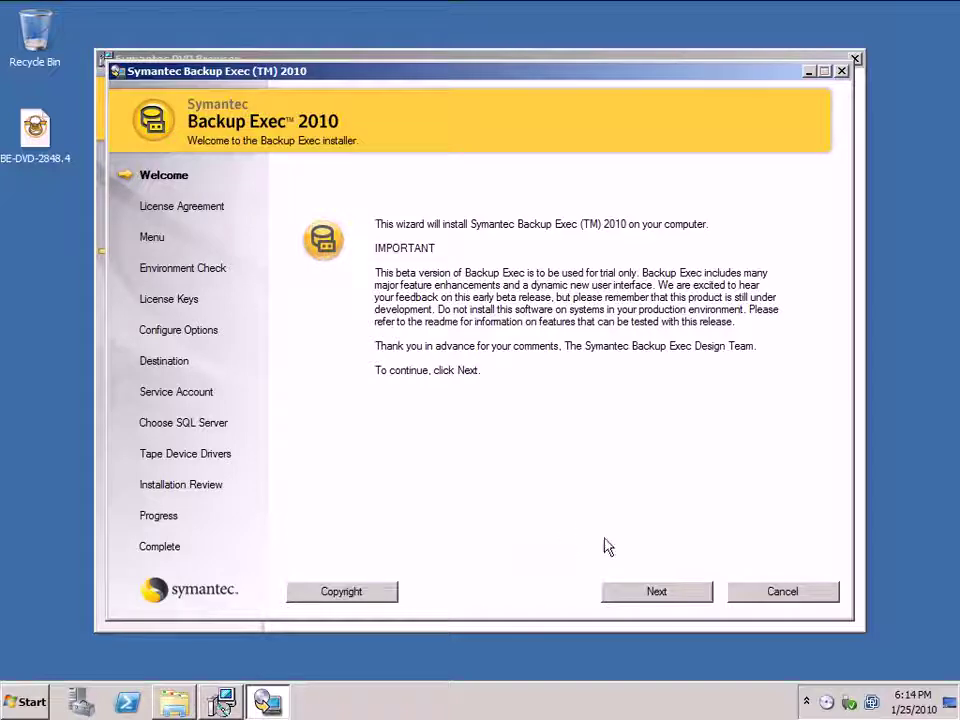
# - Move past the installer's Welcome page to the License Agreement
pyautogui.click(655, 593)
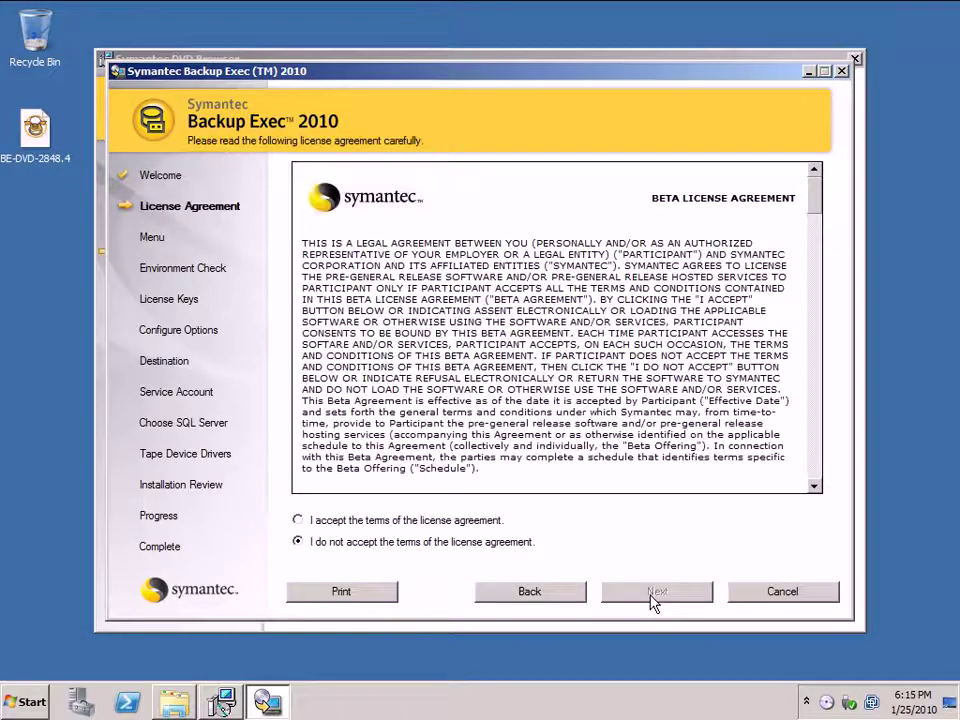
# - Accept the license agreement and keep Local Install to run the environment check
pyautogui.click(298, 520)
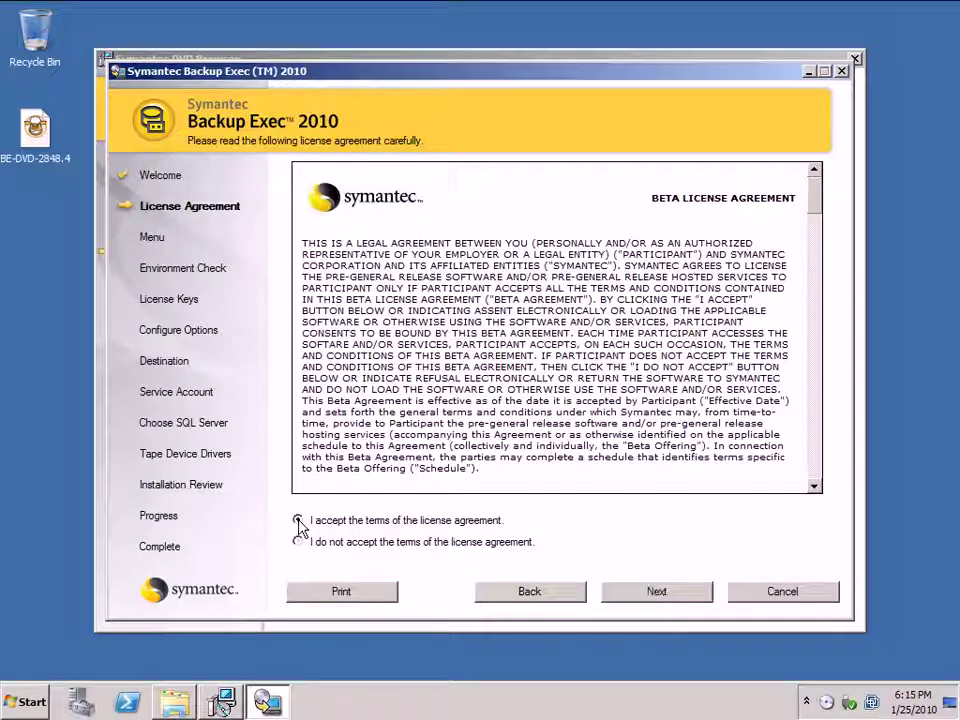
pyautogui.click(660, 593)
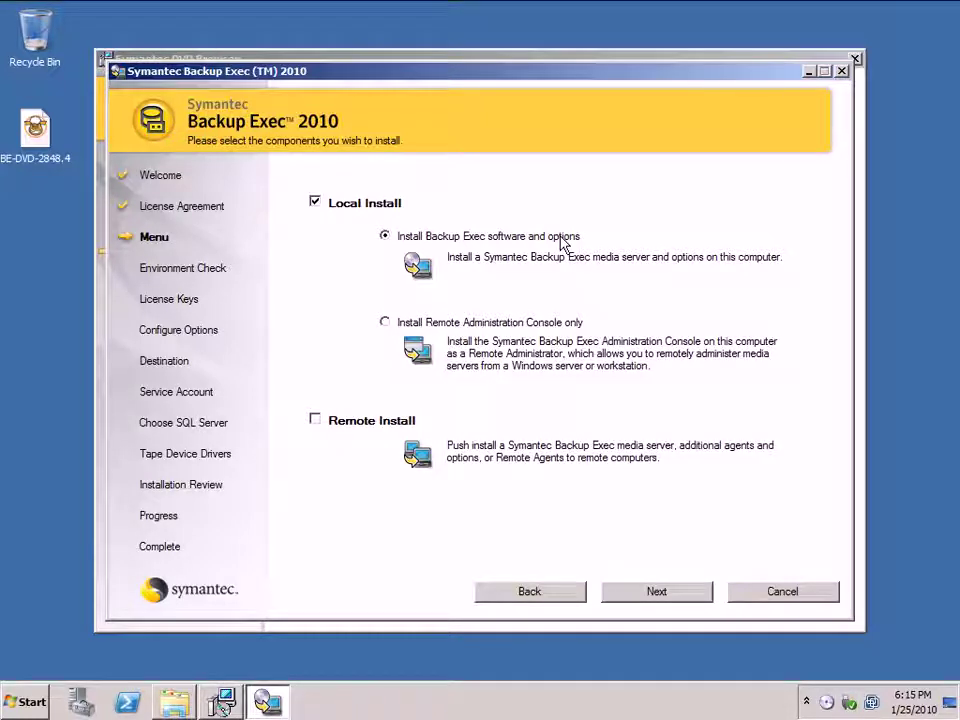
pyautogui.click(656, 592)
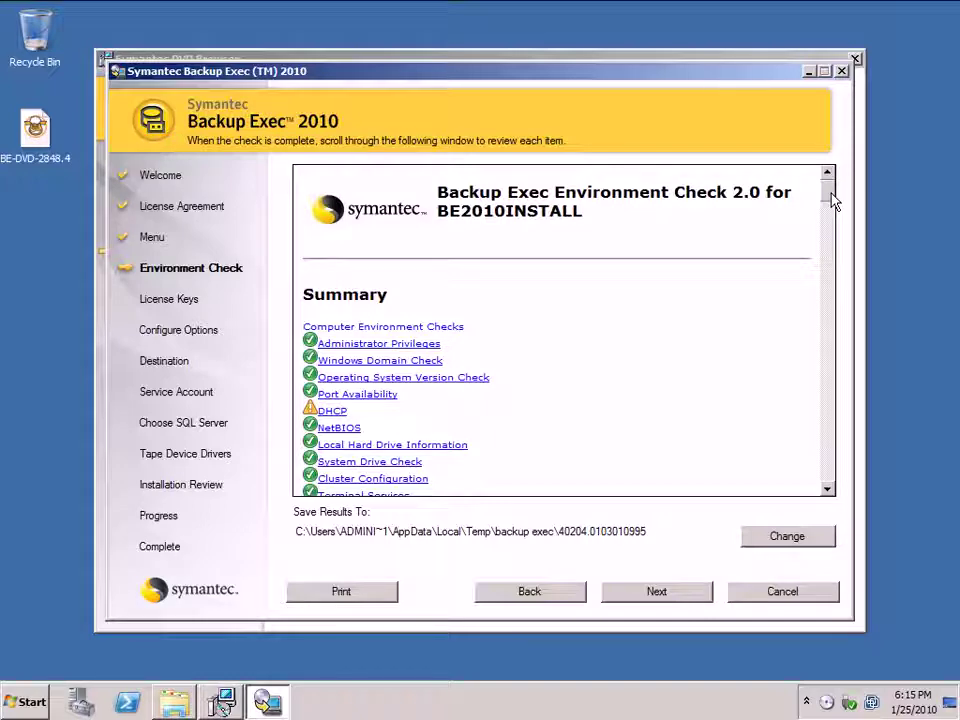
# - Review the environment check report, including the DHCP warning, and continue to License Keys
pyautogui.moveTo(832, 201); pyautogui.dragTo(846, 242)
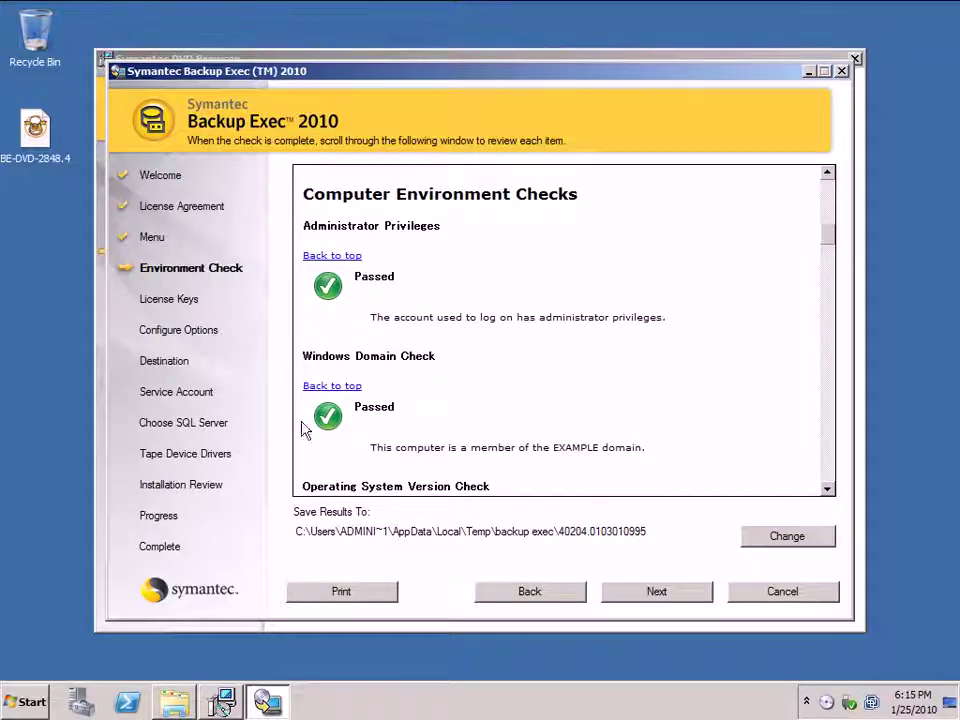
pyautogui.click(656, 594)
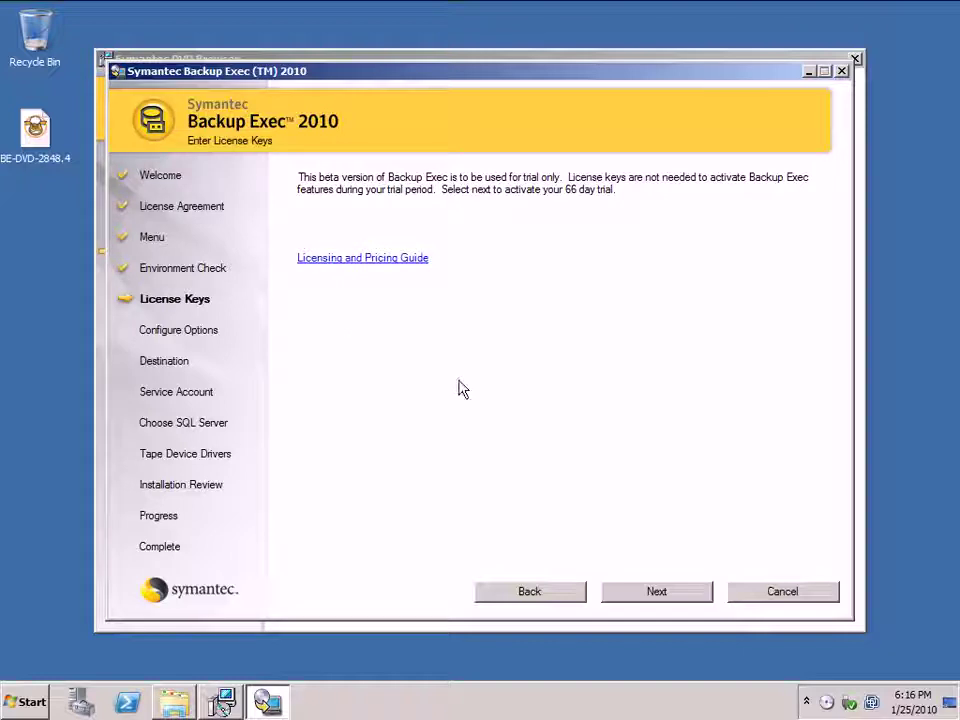
# - Skip license keys and select the Deduplication Option under Backup Exec Options
pyautogui.click(635, 601)
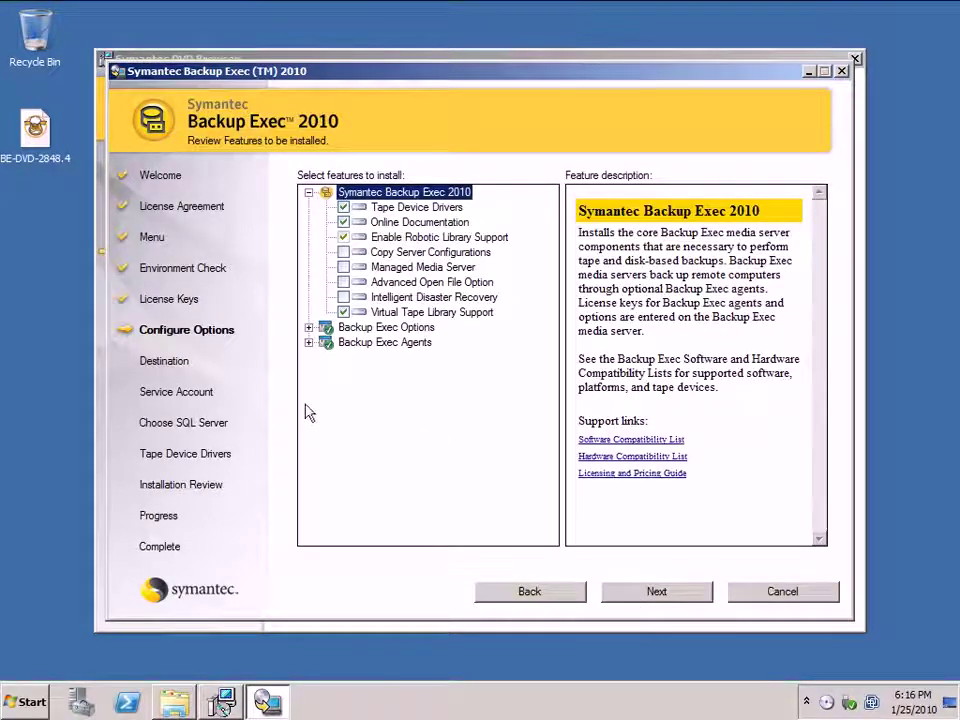
pyautogui.click(309, 328)
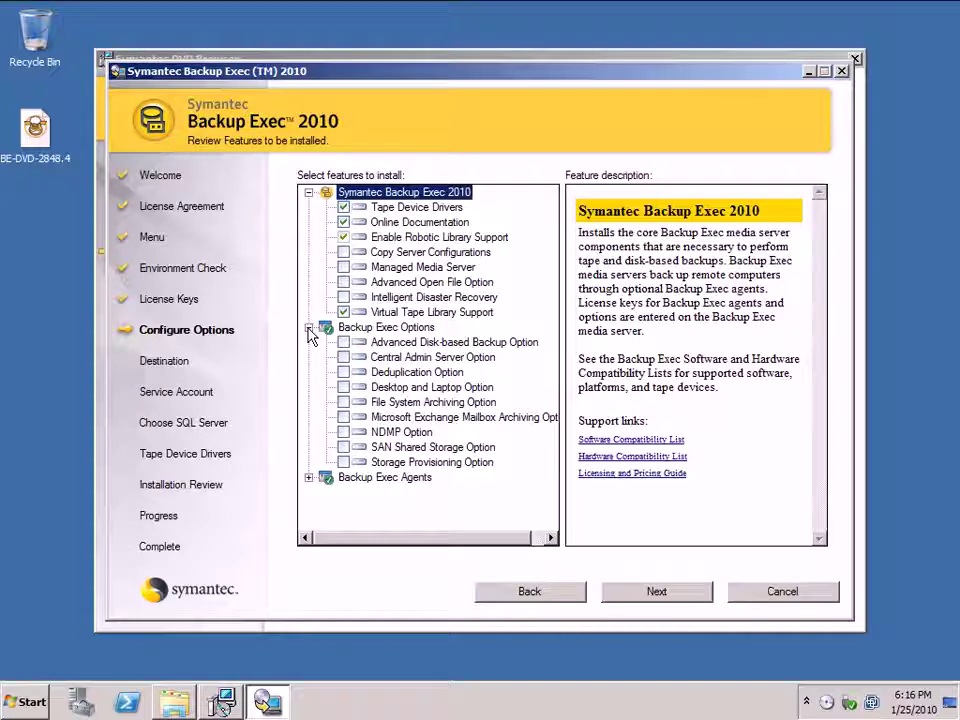
pyautogui.click(344, 373)
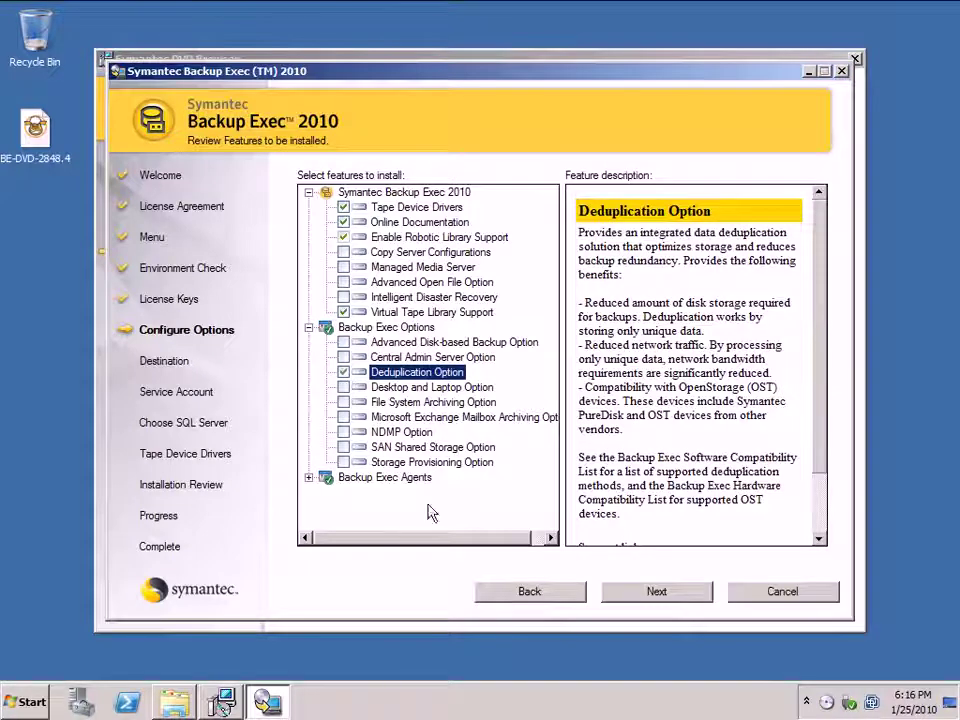
pyautogui.click(309, 478)
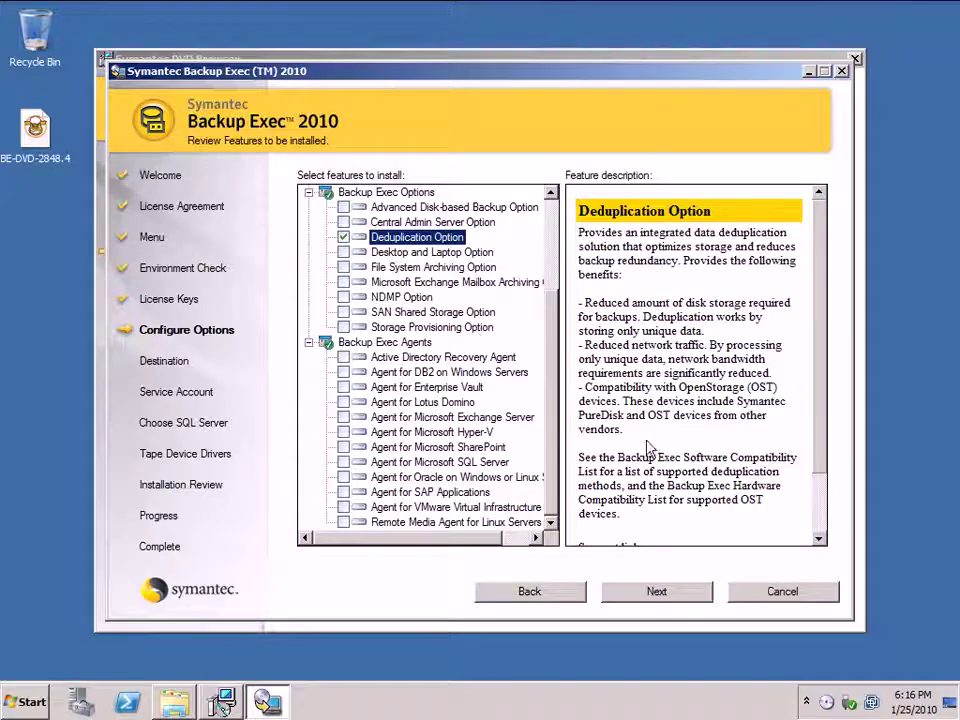
pyautogui.click(656, 592)
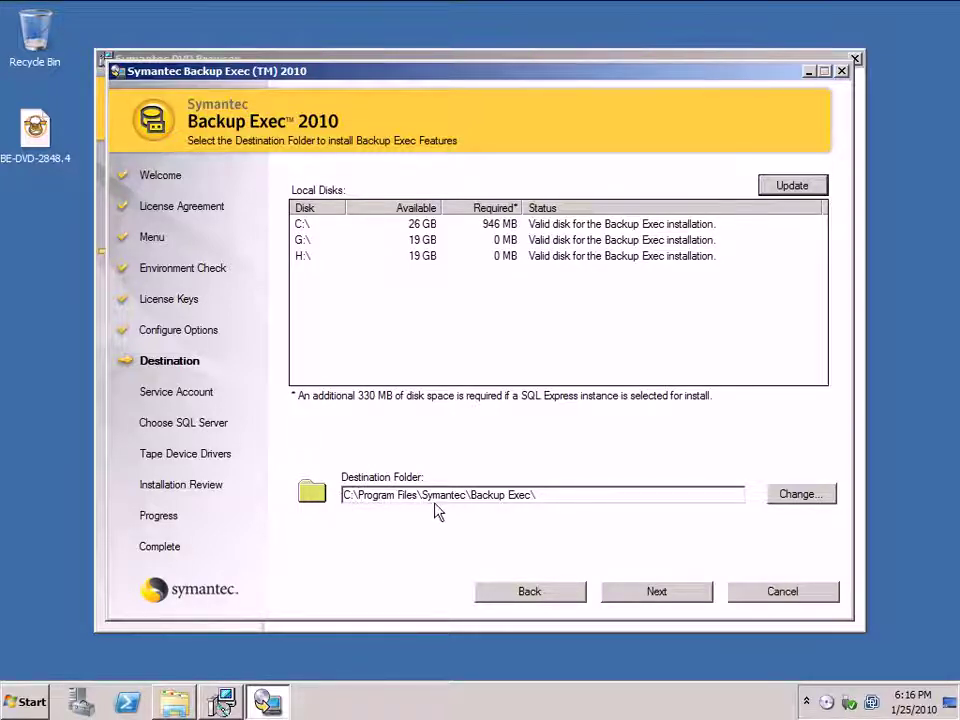
# - Keep the default install folder and enter the Administrator password for domain BE2010INSTALL
pyautogui.click(656, 592)
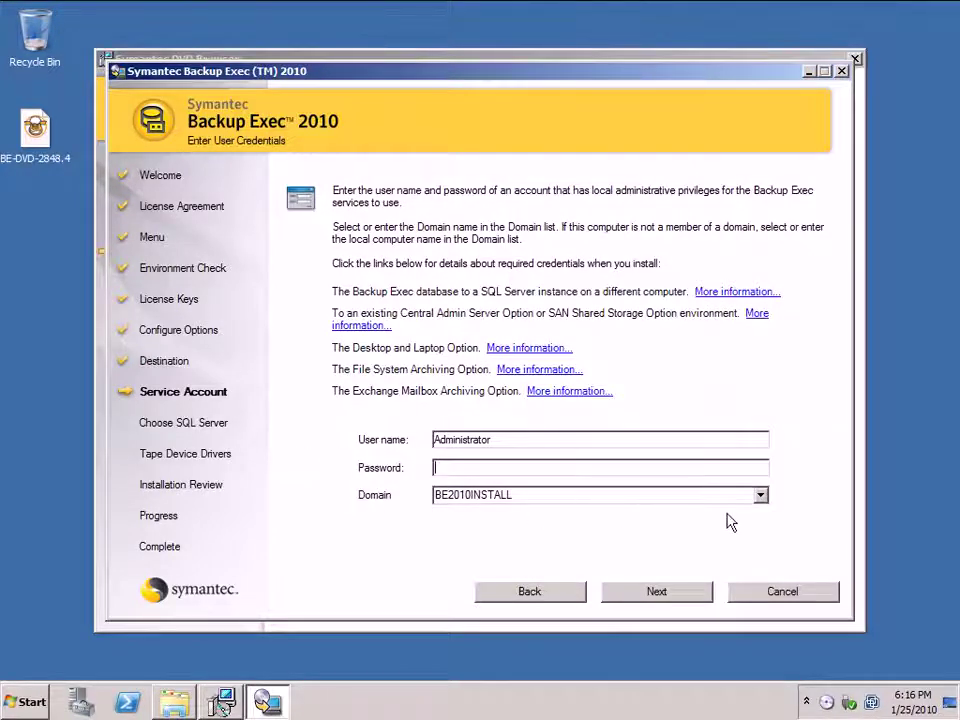
pyautogui.click(760, 495)
pyautogui.click(757, 497)
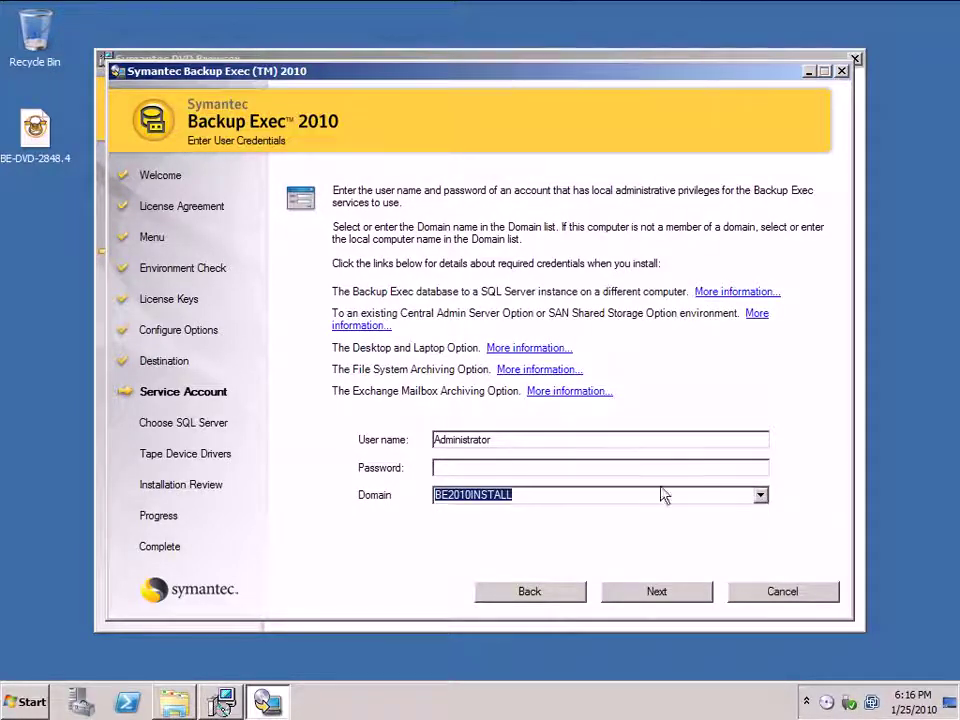
pyautogui.click(566, 467)
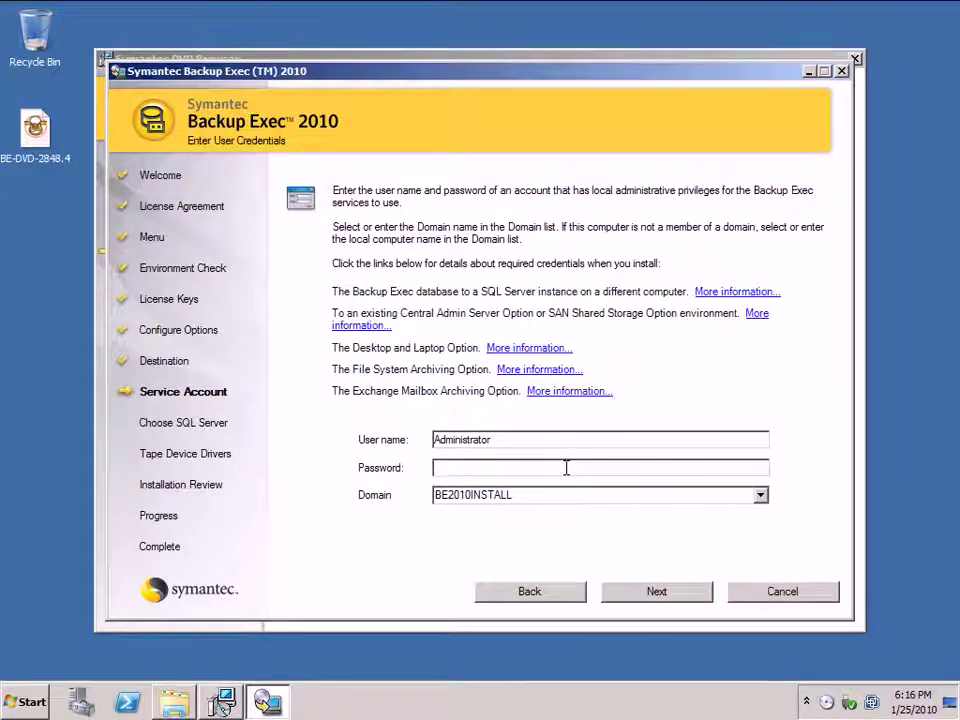
pyautogui.write('***')
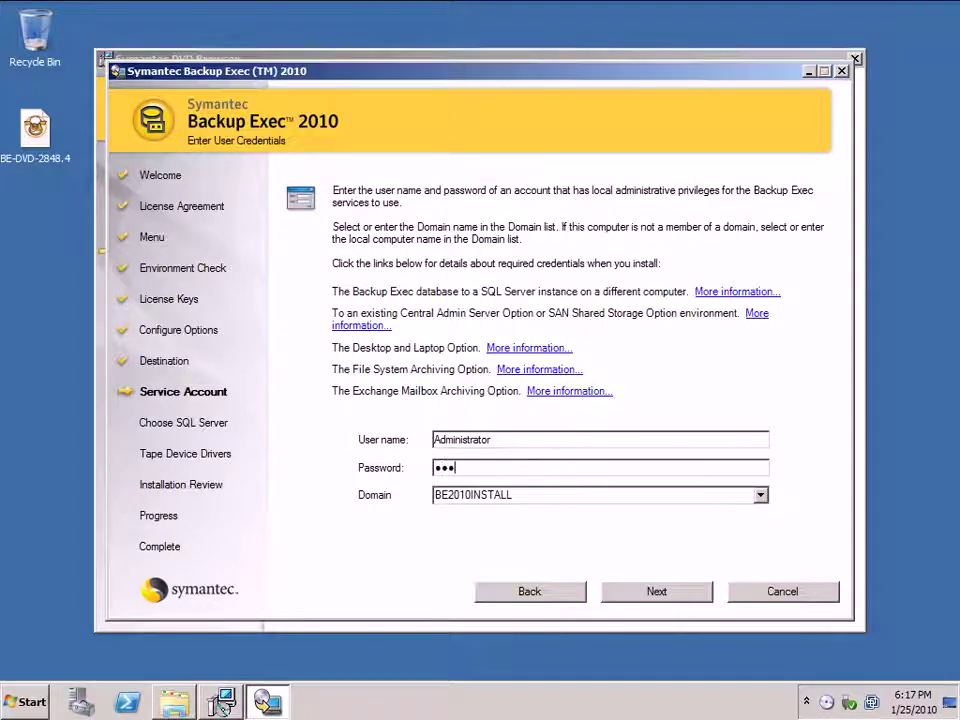
pyautogui.write('***')
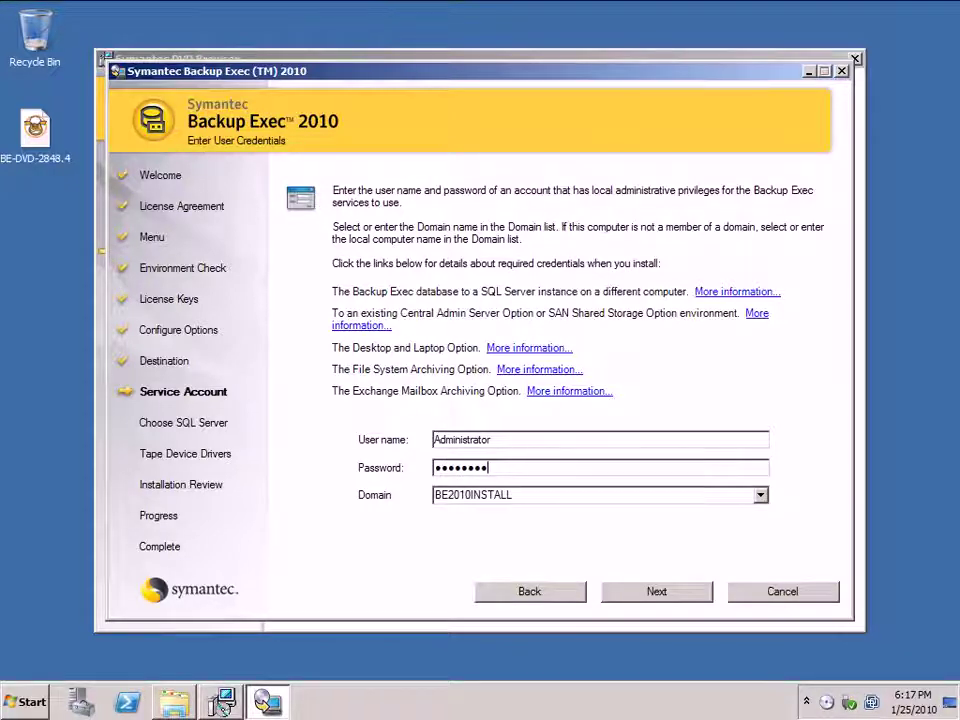
pyautogui.write('*')
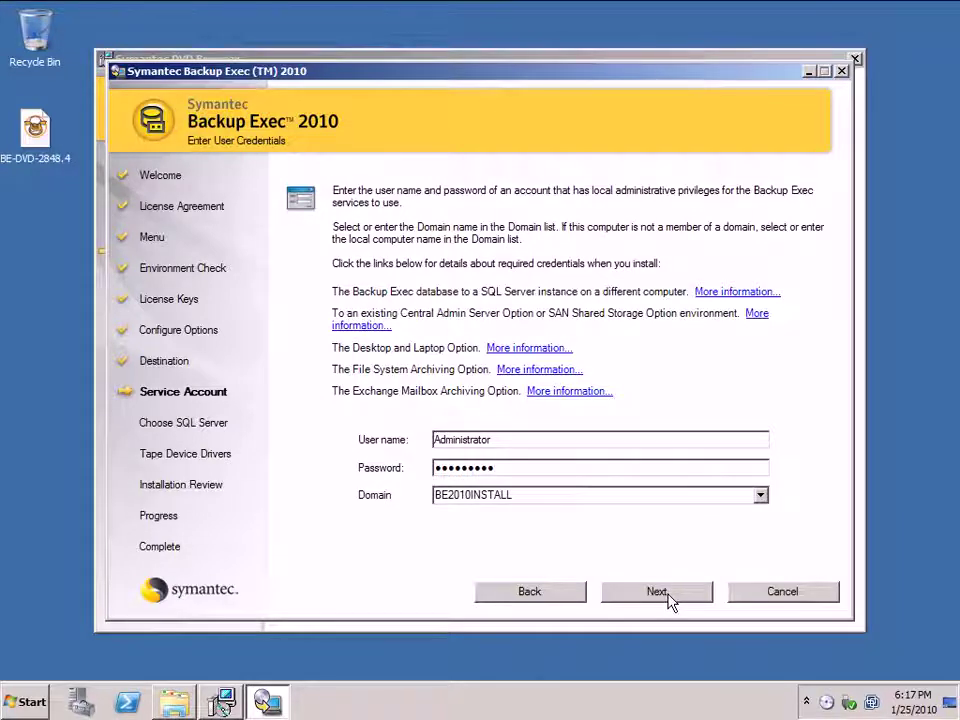
pyautogui.click(659, 592)
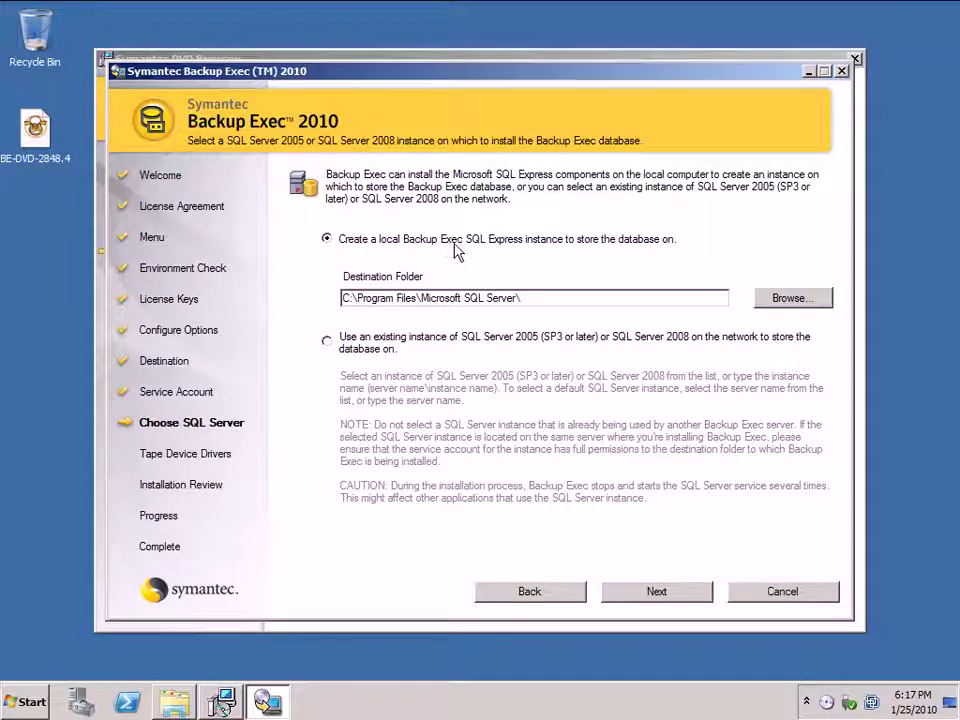
# - Keep the local SQL Express instance BKUPEXEC and Symantec drivers for all tape devices
pyautogui.click(655, 592)
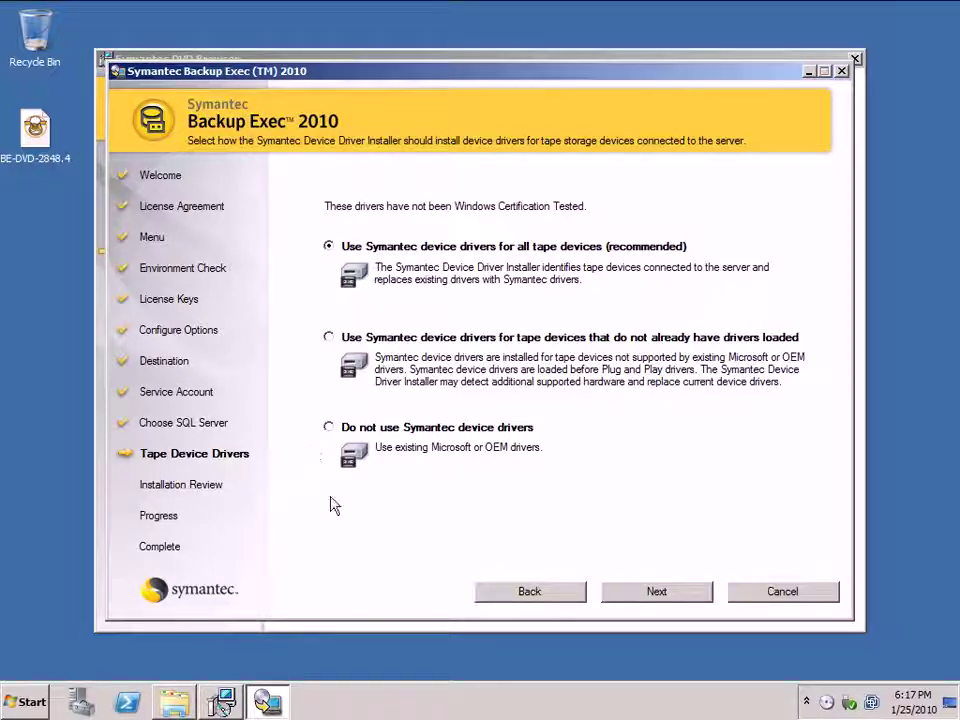
pyautogui.click(655, 594)
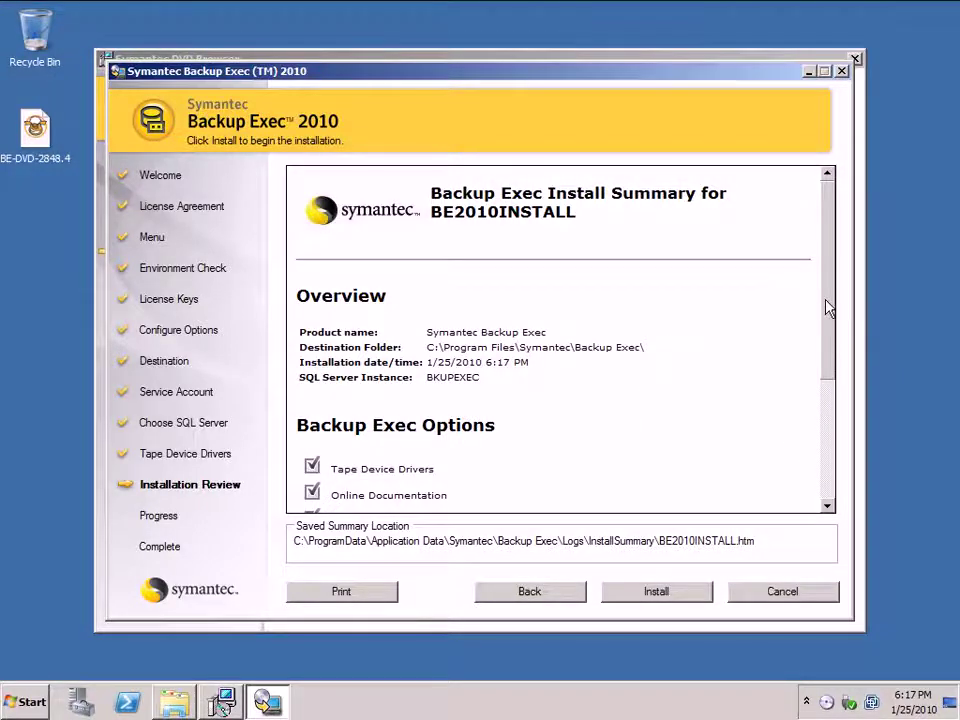
# - Review the summary, install Backup Exec, and clear the View Readme and LiveUpdate options
pyautogui.moveTo(827, 306); pyautogui.dragTo(829, 435)
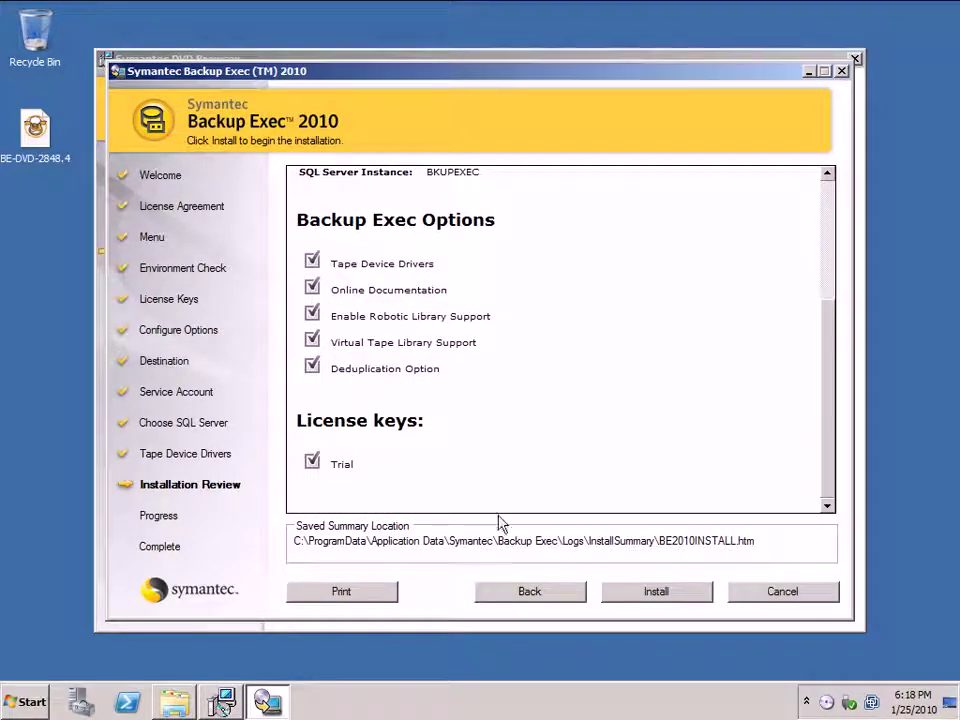
pyautogui.click(655, 592)
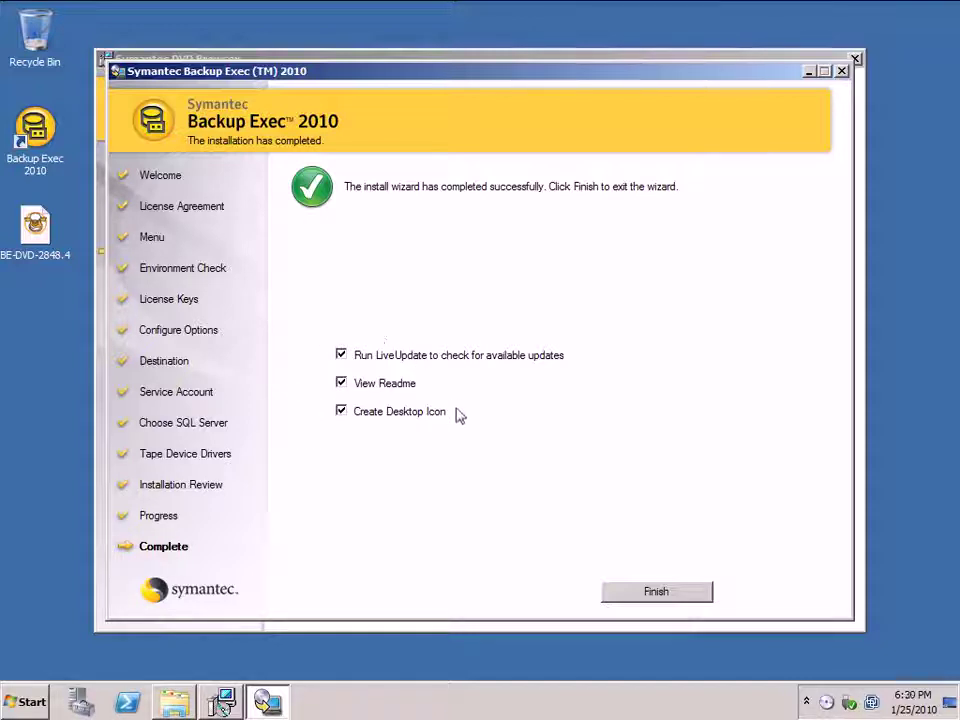
pyautogui.click(341, 385)
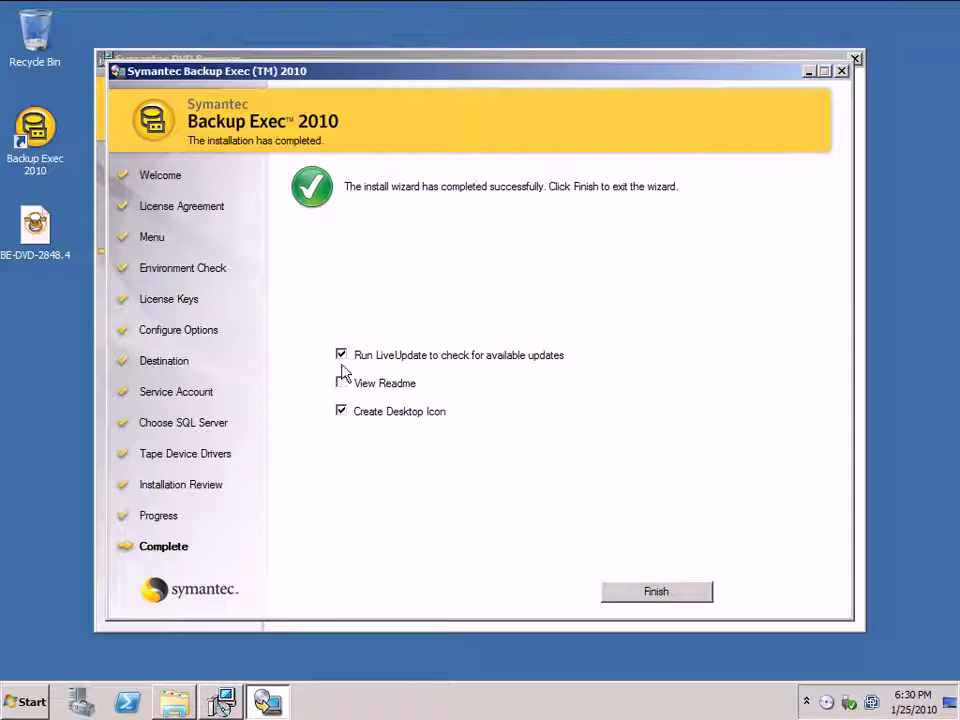
pyautogui.click(341, 357)
# - Finish the wizard, close the DVD Browser and F: window, and run Backup Exec 2010 maximized
pyautogui.click(692, 592)
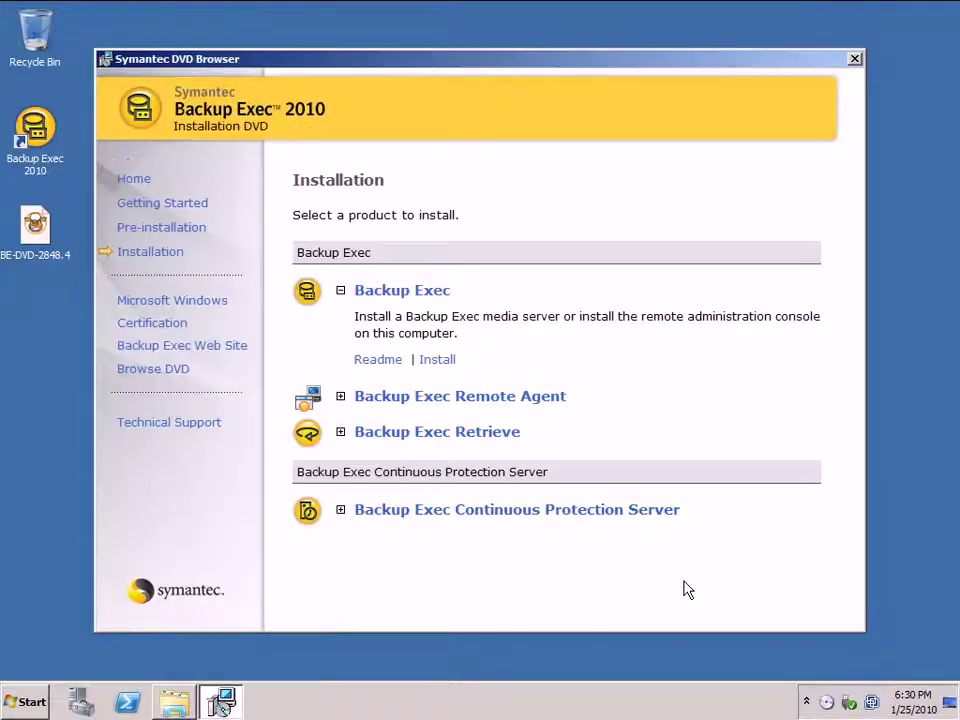
pyautogui.click(855, 61)
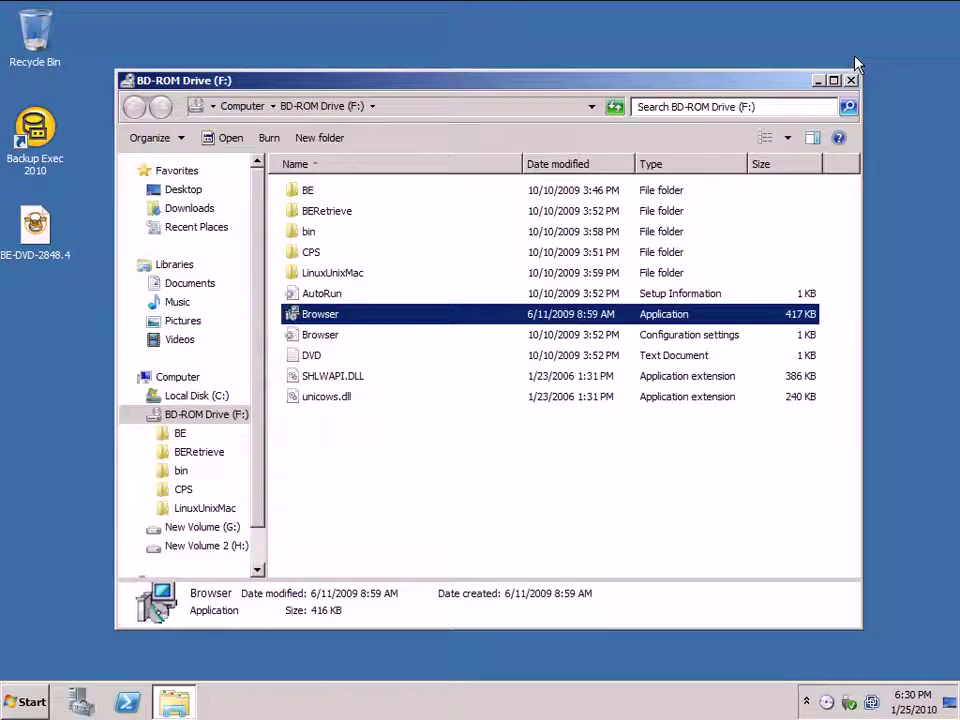
pyautogui.click(851, 81)
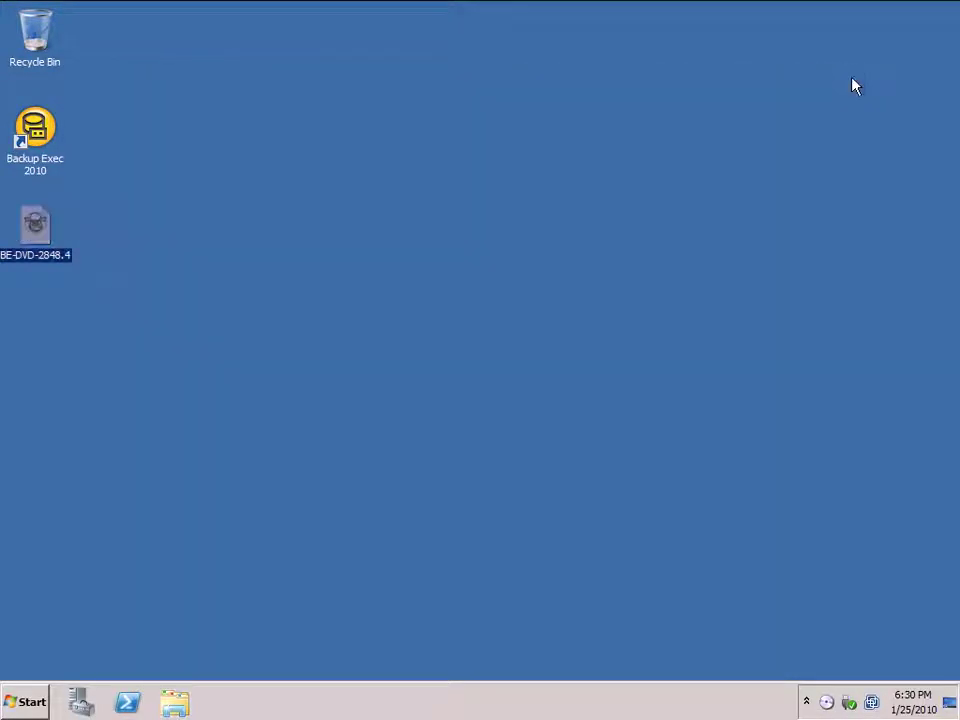
pyautogui.doubleClick(40, 135)
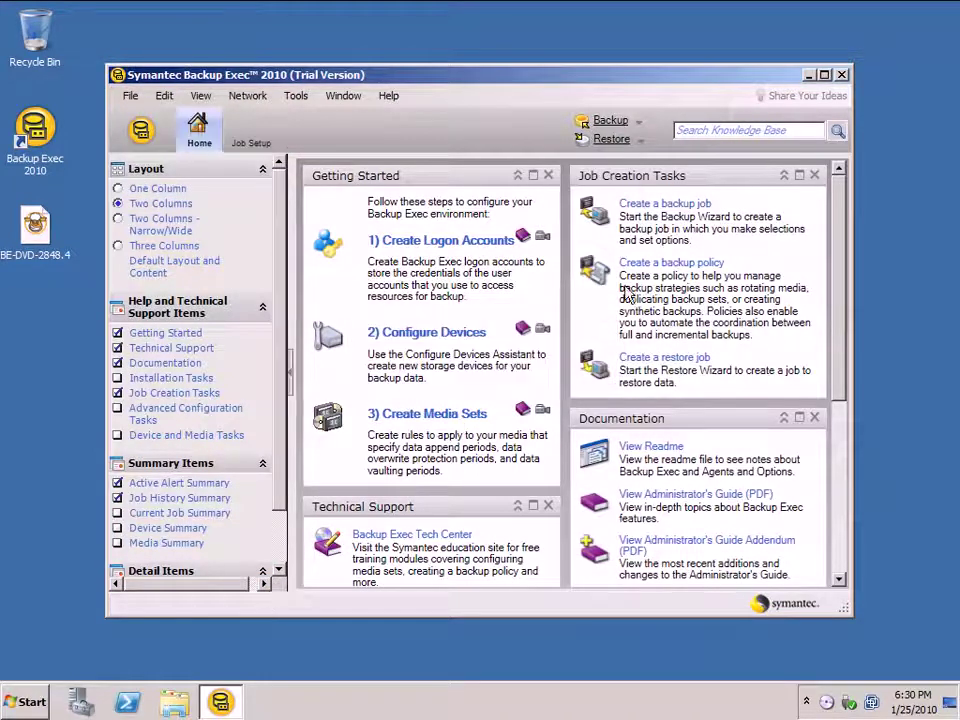
pyautogui.click(824, 75)
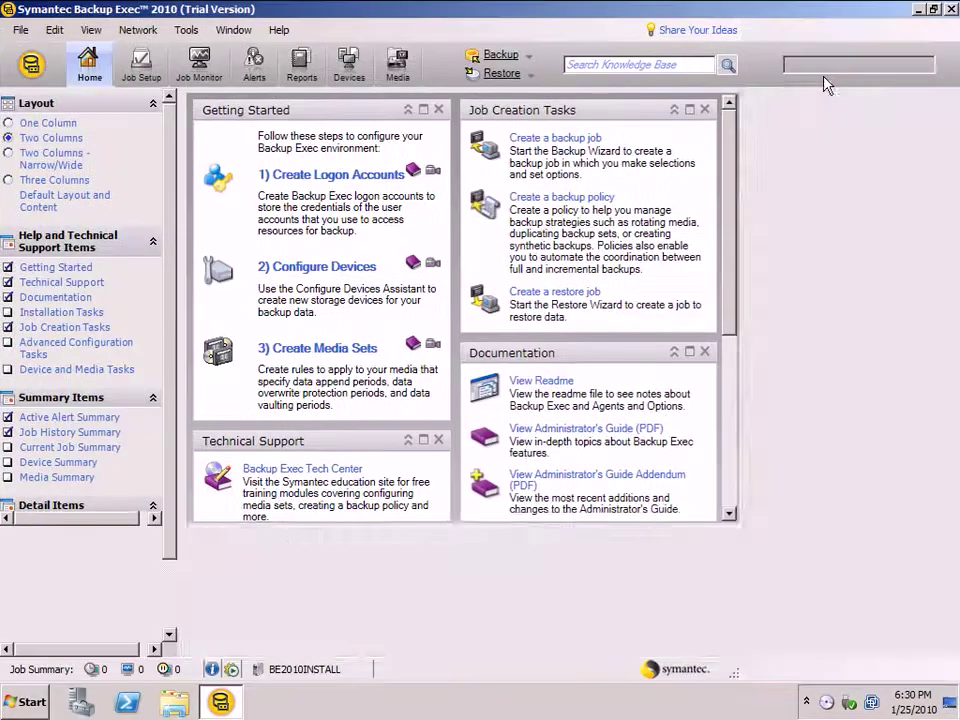